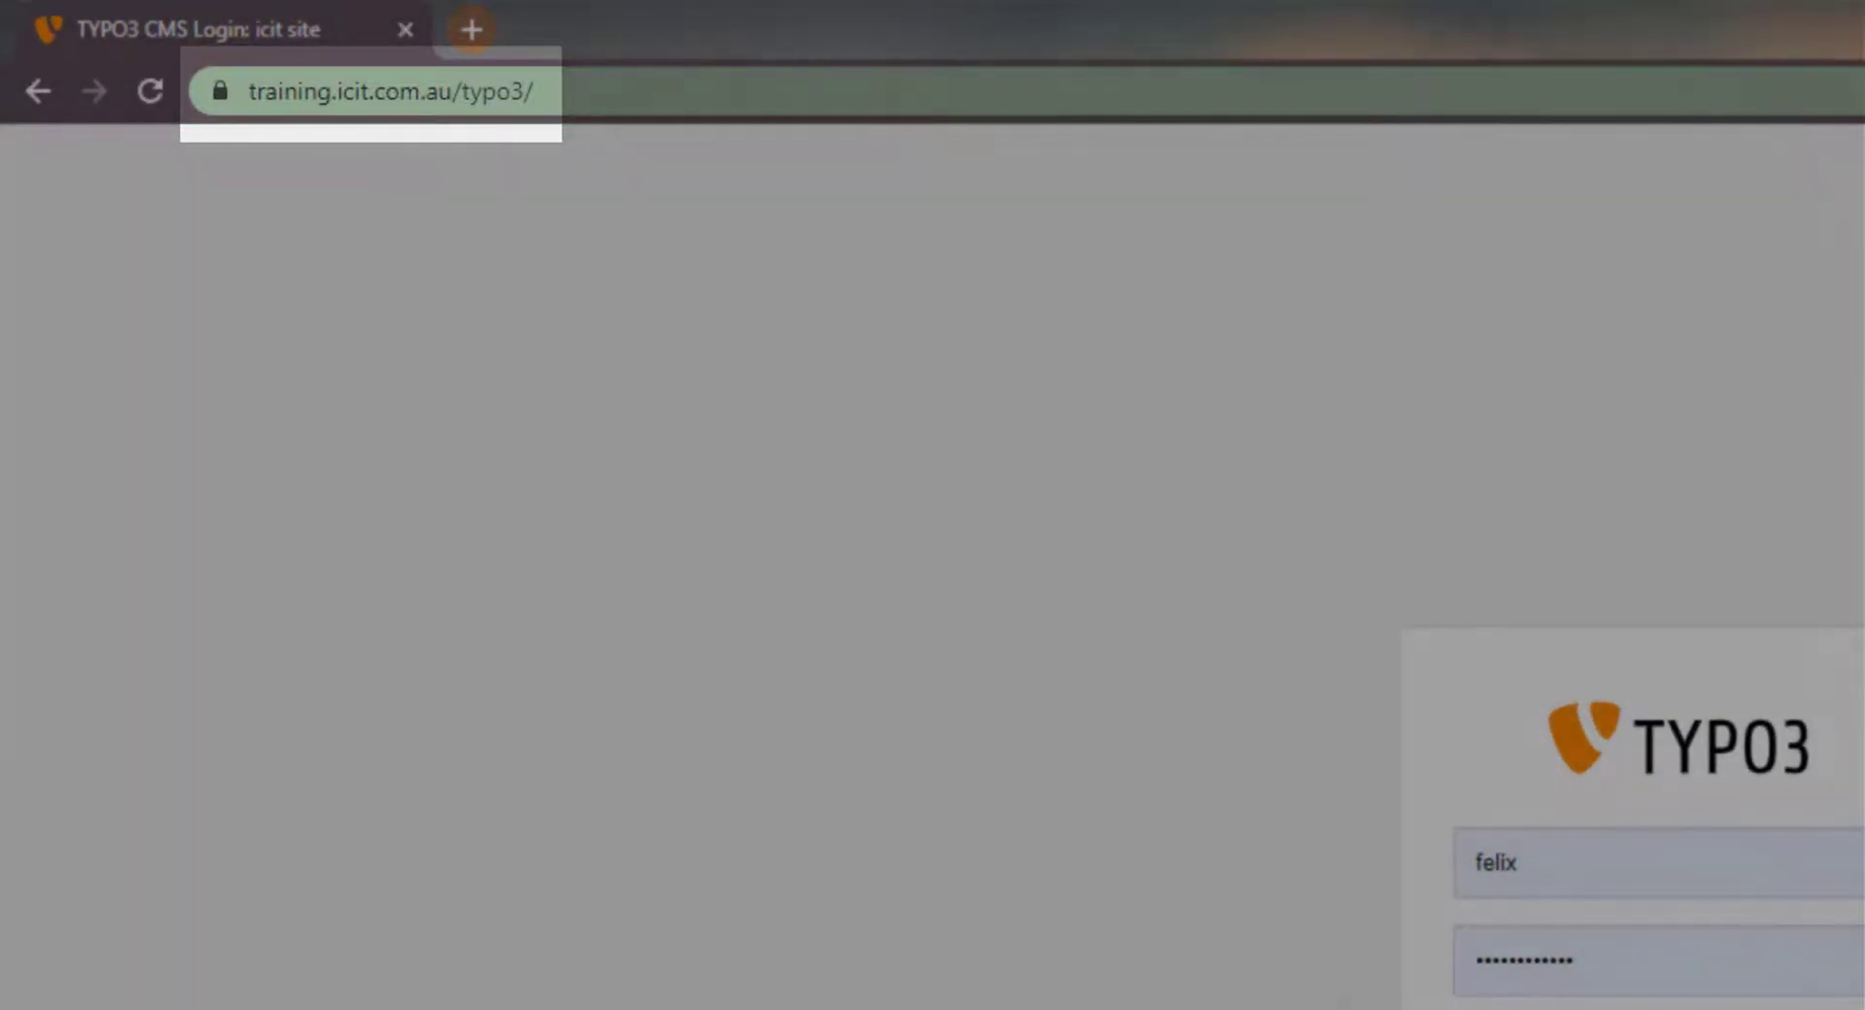
Log in to the TYPO3 backend of the icit site.
left_click(1053, 598)
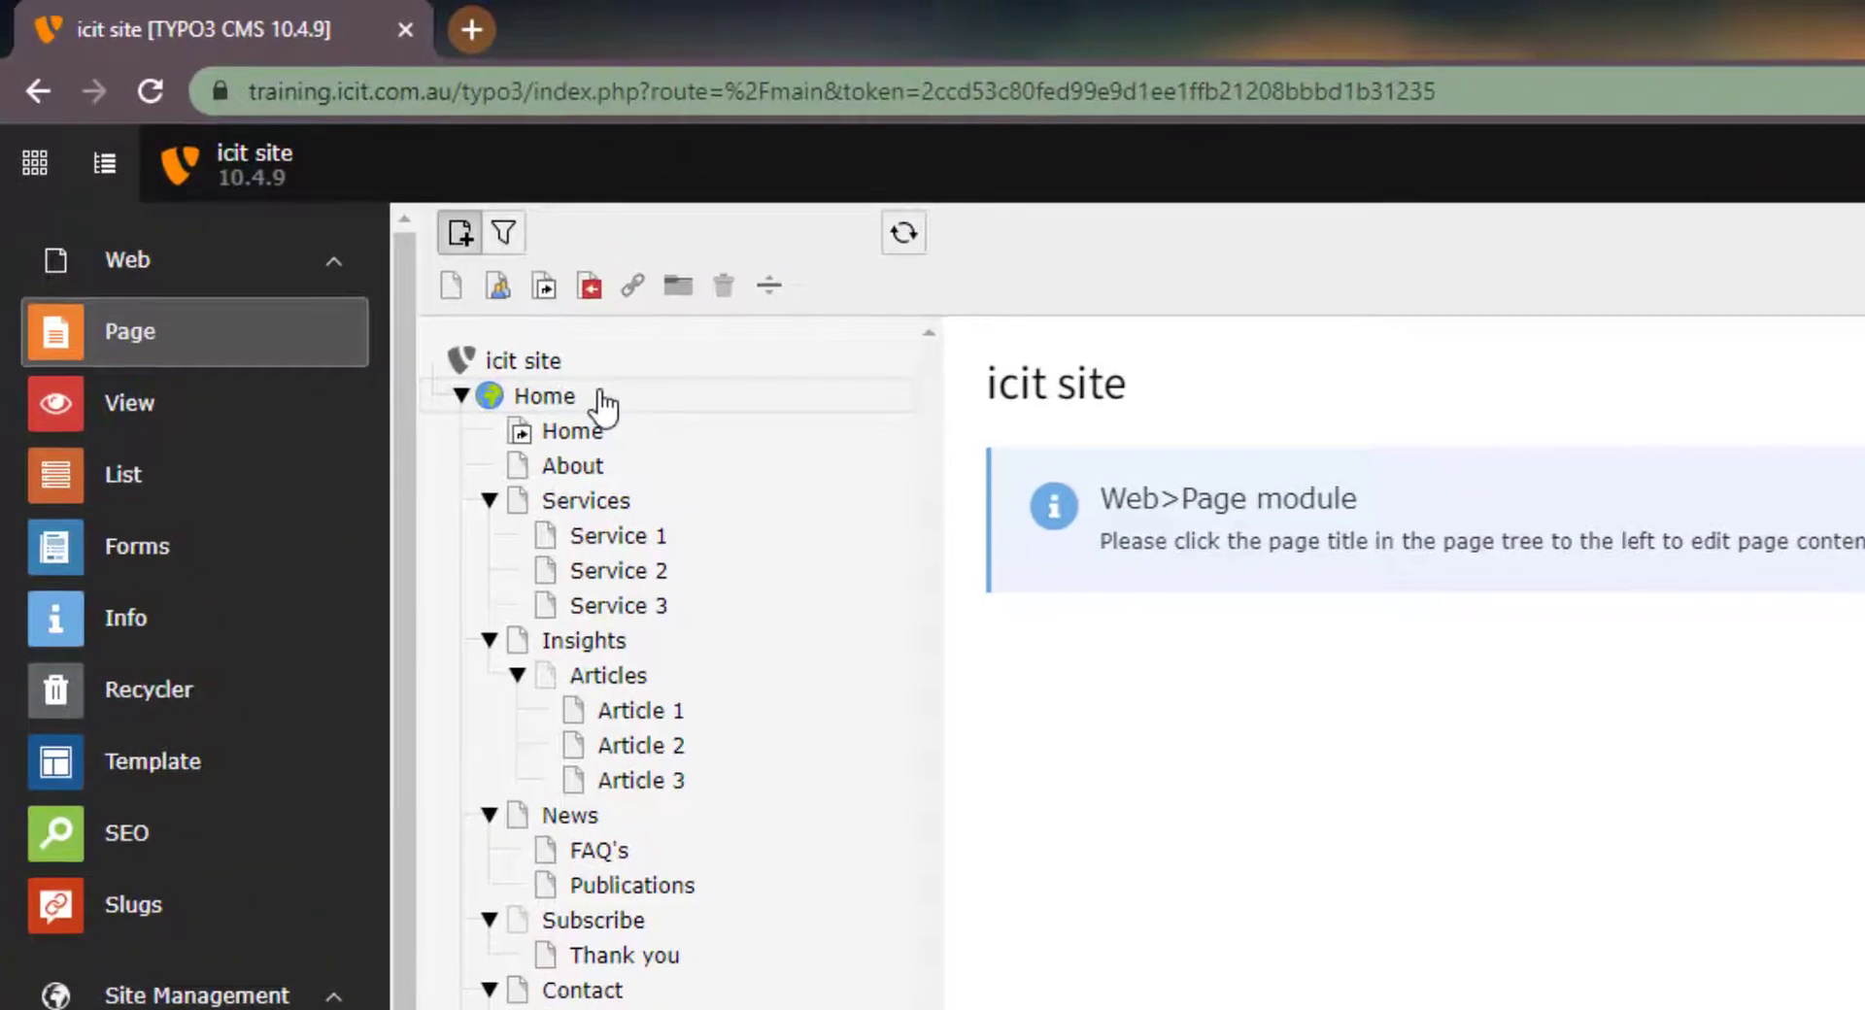
Show the Home page on the website frontend via its page-tree context menu.
right_click(600, 396)
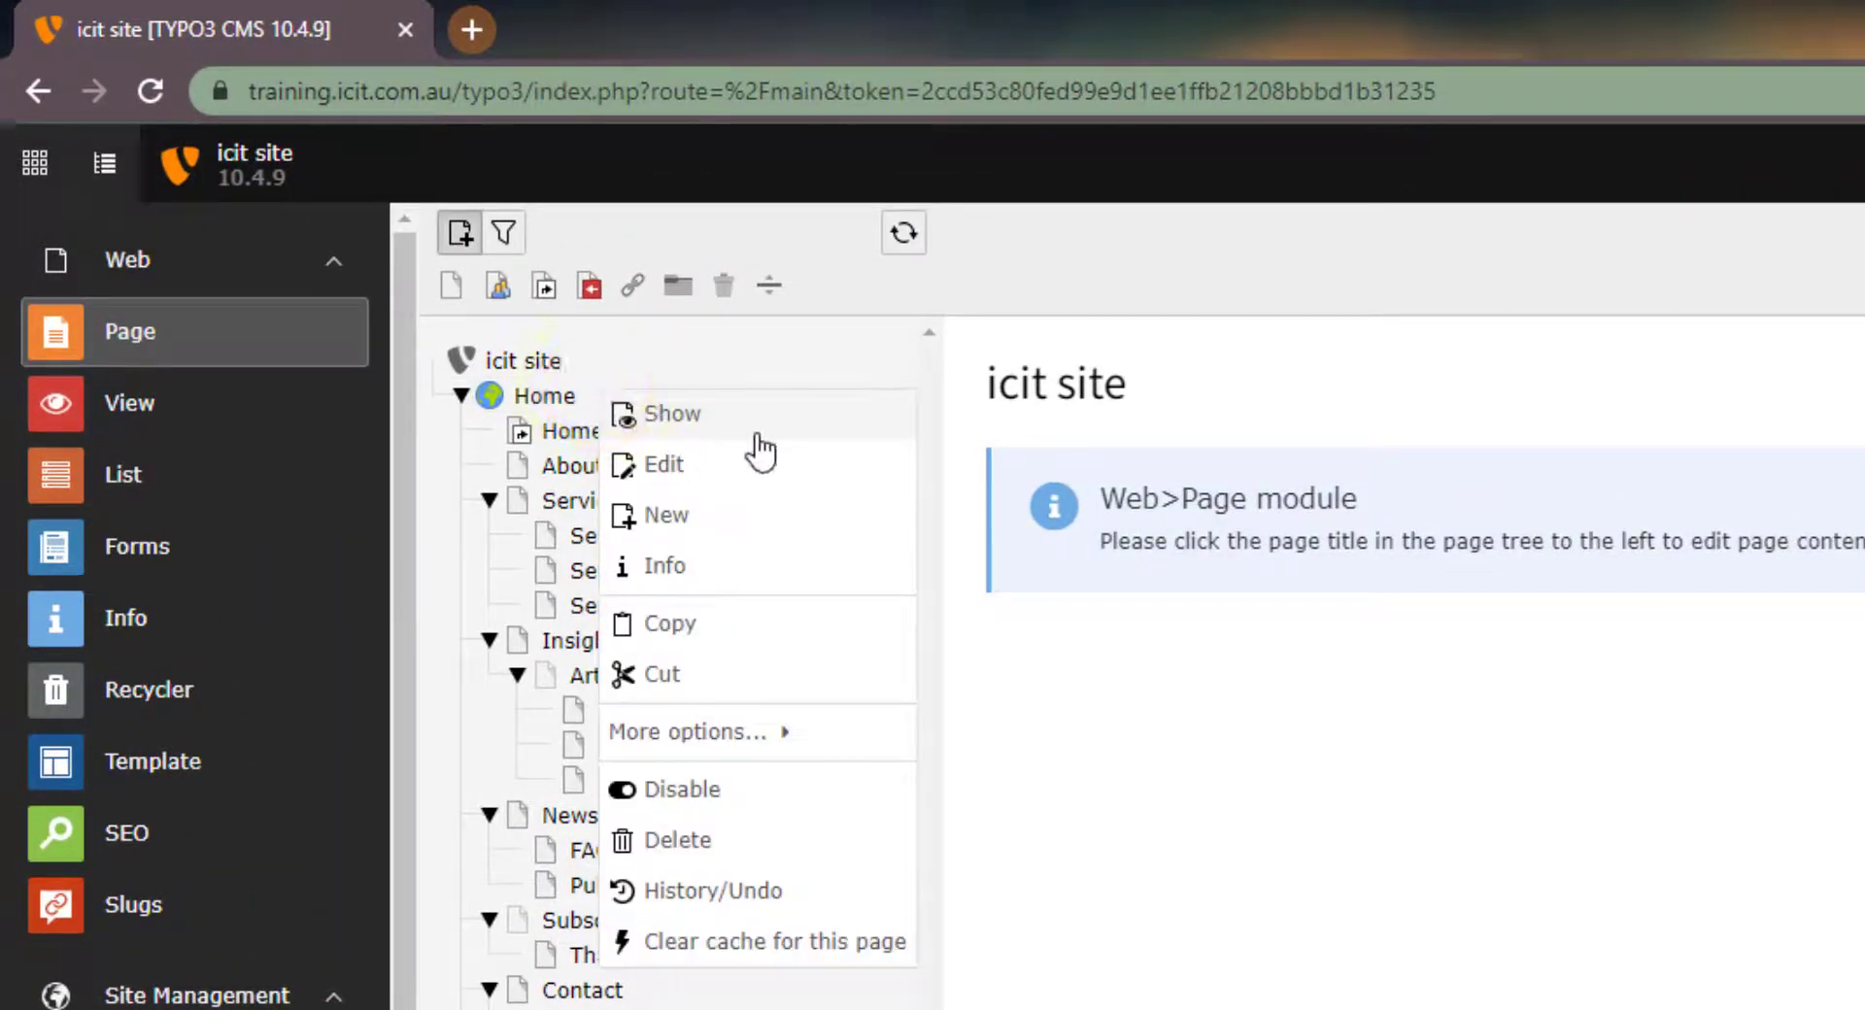
left_click(748, 419)
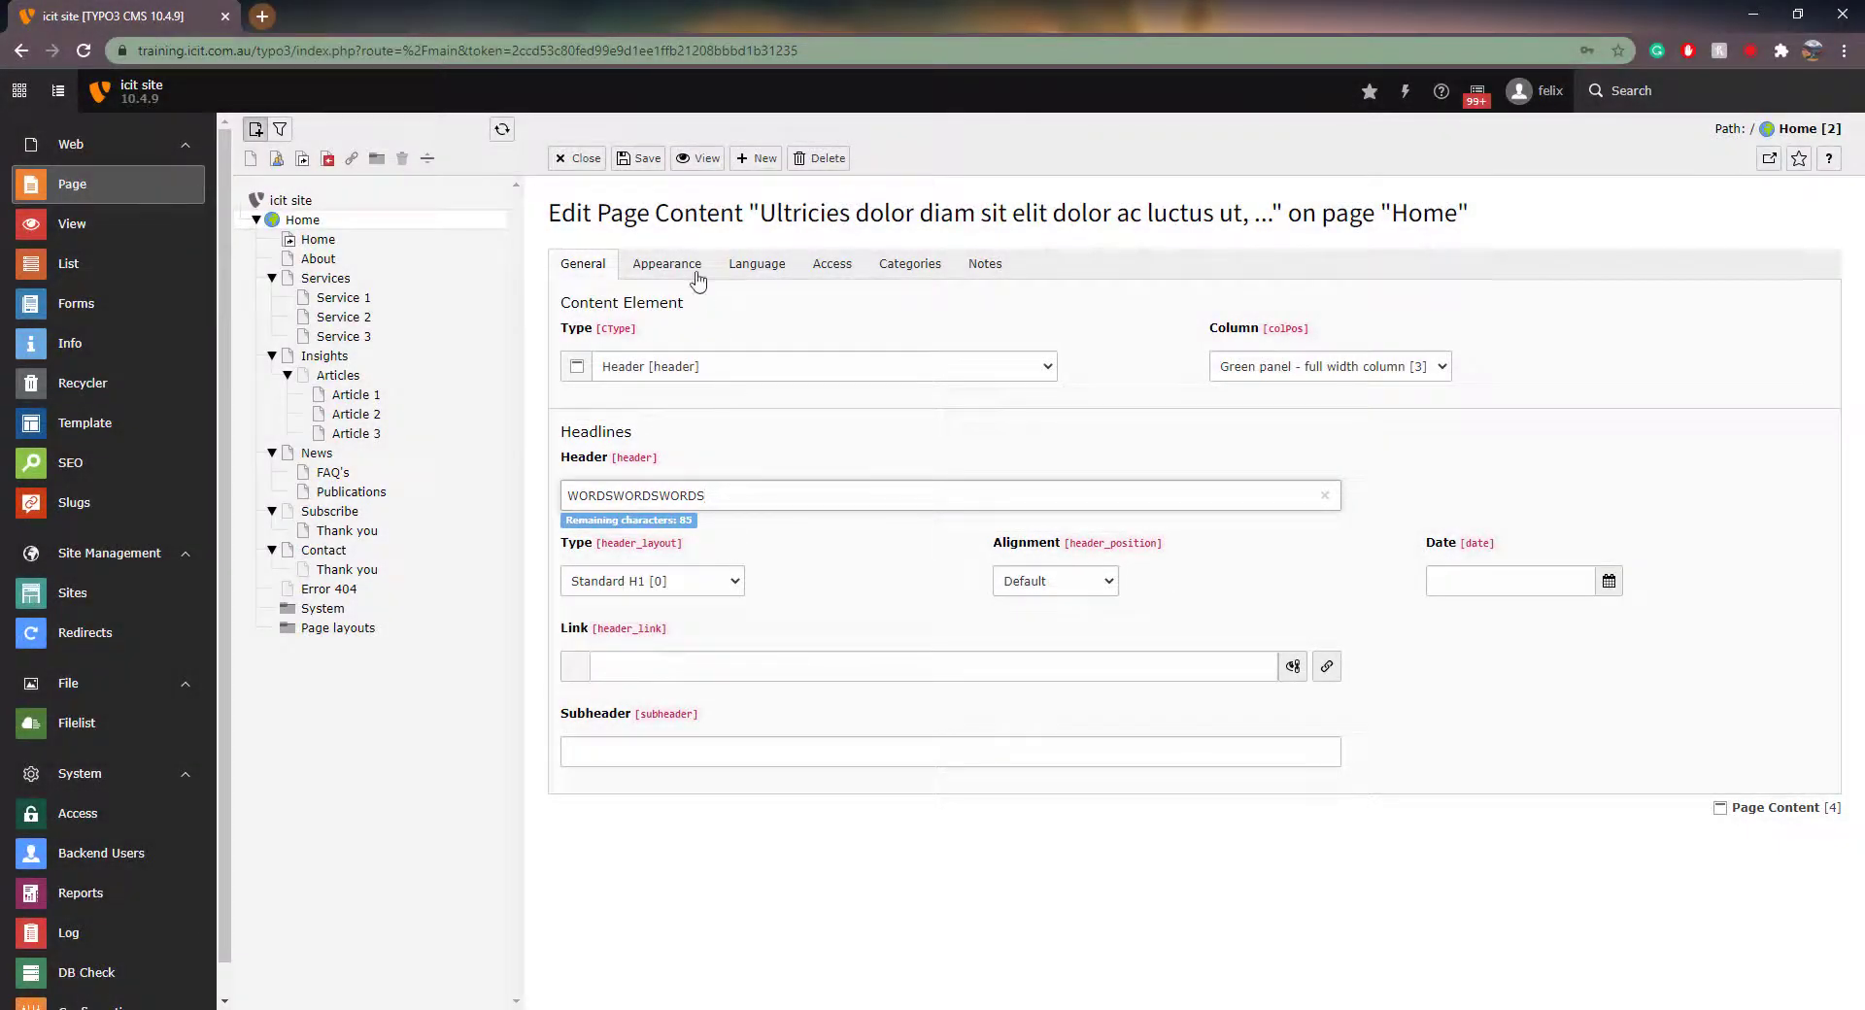
Save the Home header element with the header text WORDSWORDSWORDS.
left_click(646, 157)
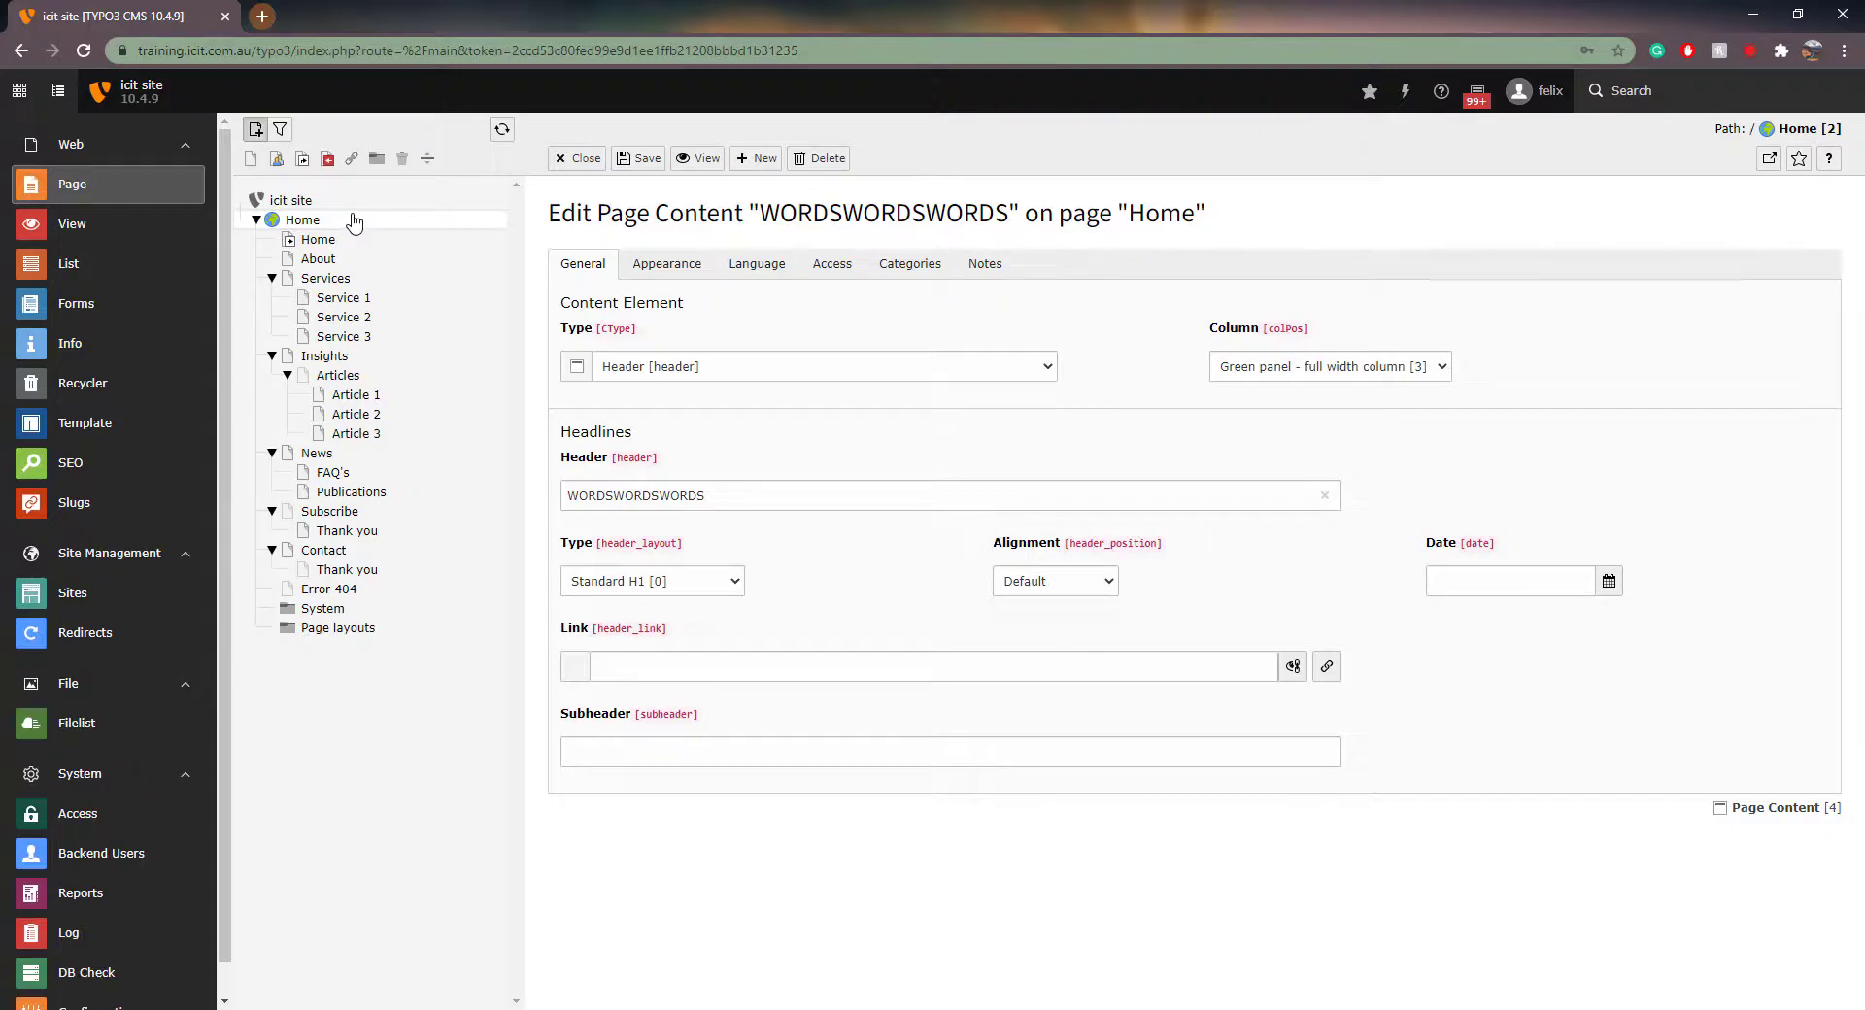
Show the Home page frontend and highlight the WORDSWORDSWORDS heading to check it.
right_click(354, 220)
left_click(406, 230)
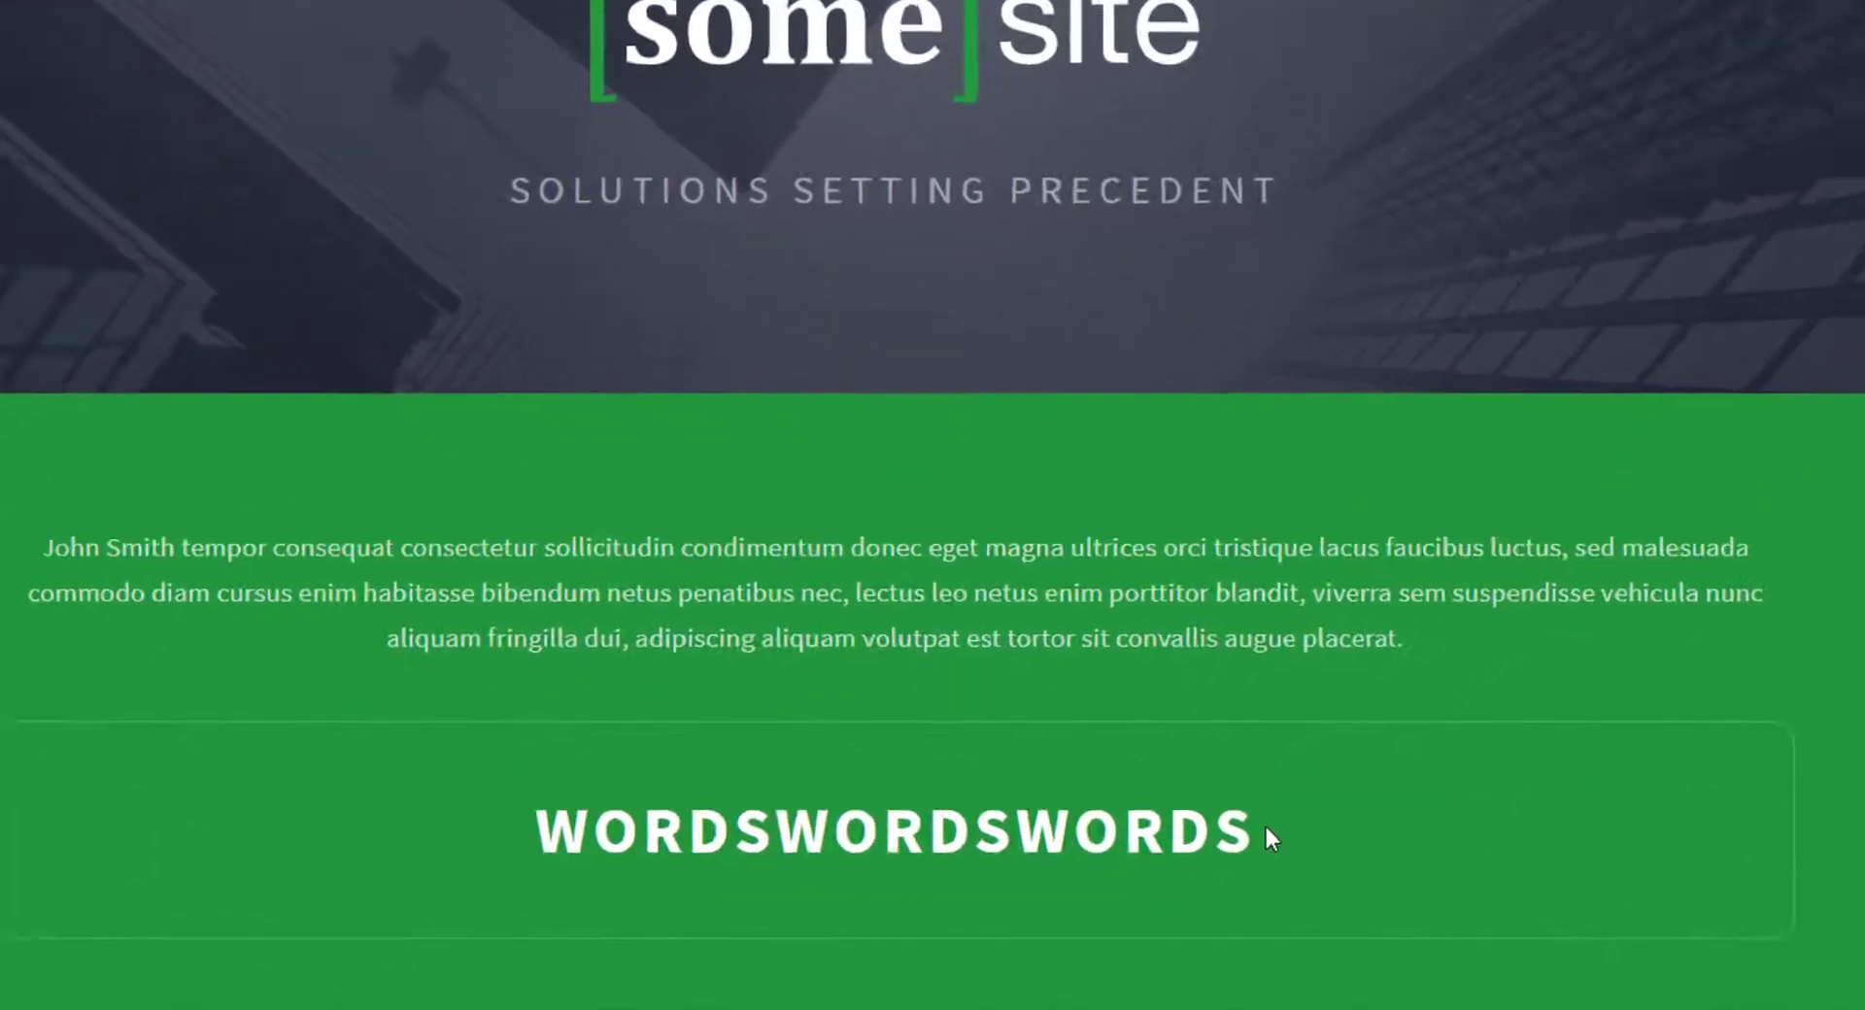
left_click_drag(1176, 885, 689, 874)
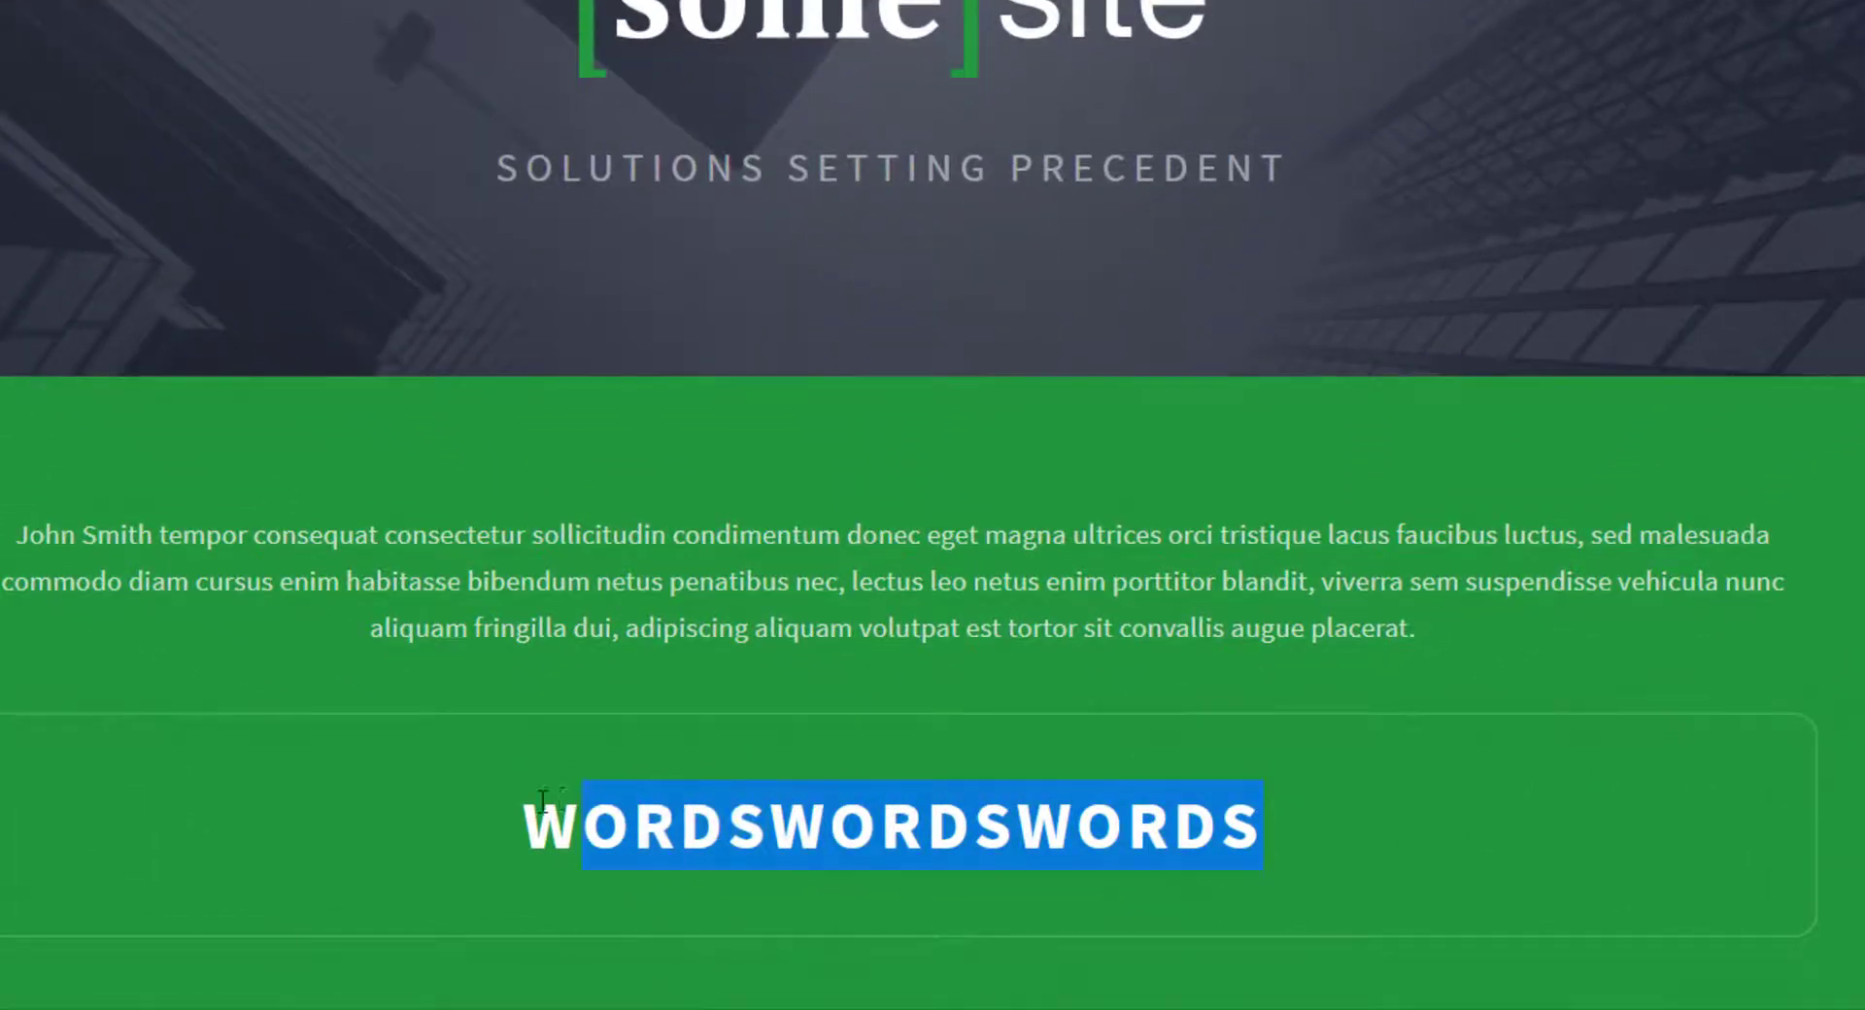
left_click_drag(542, 801, 523, 806)
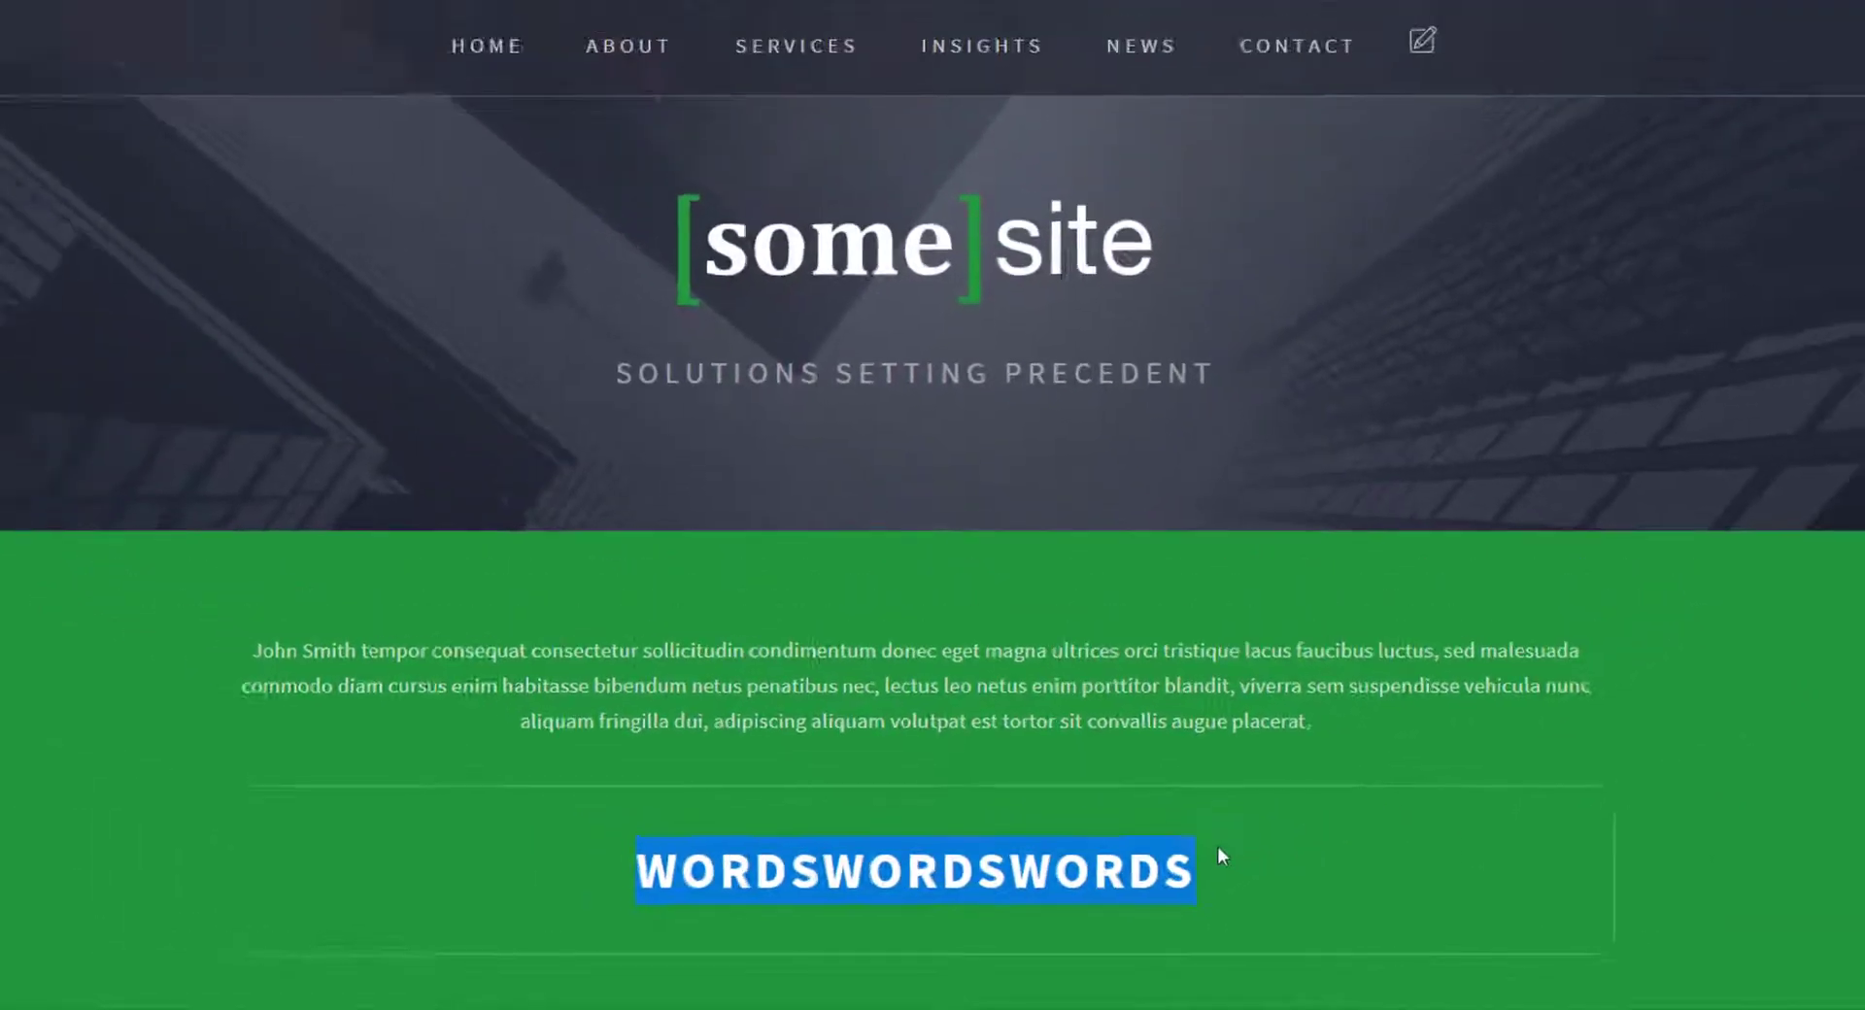
left_click(1182, 882)
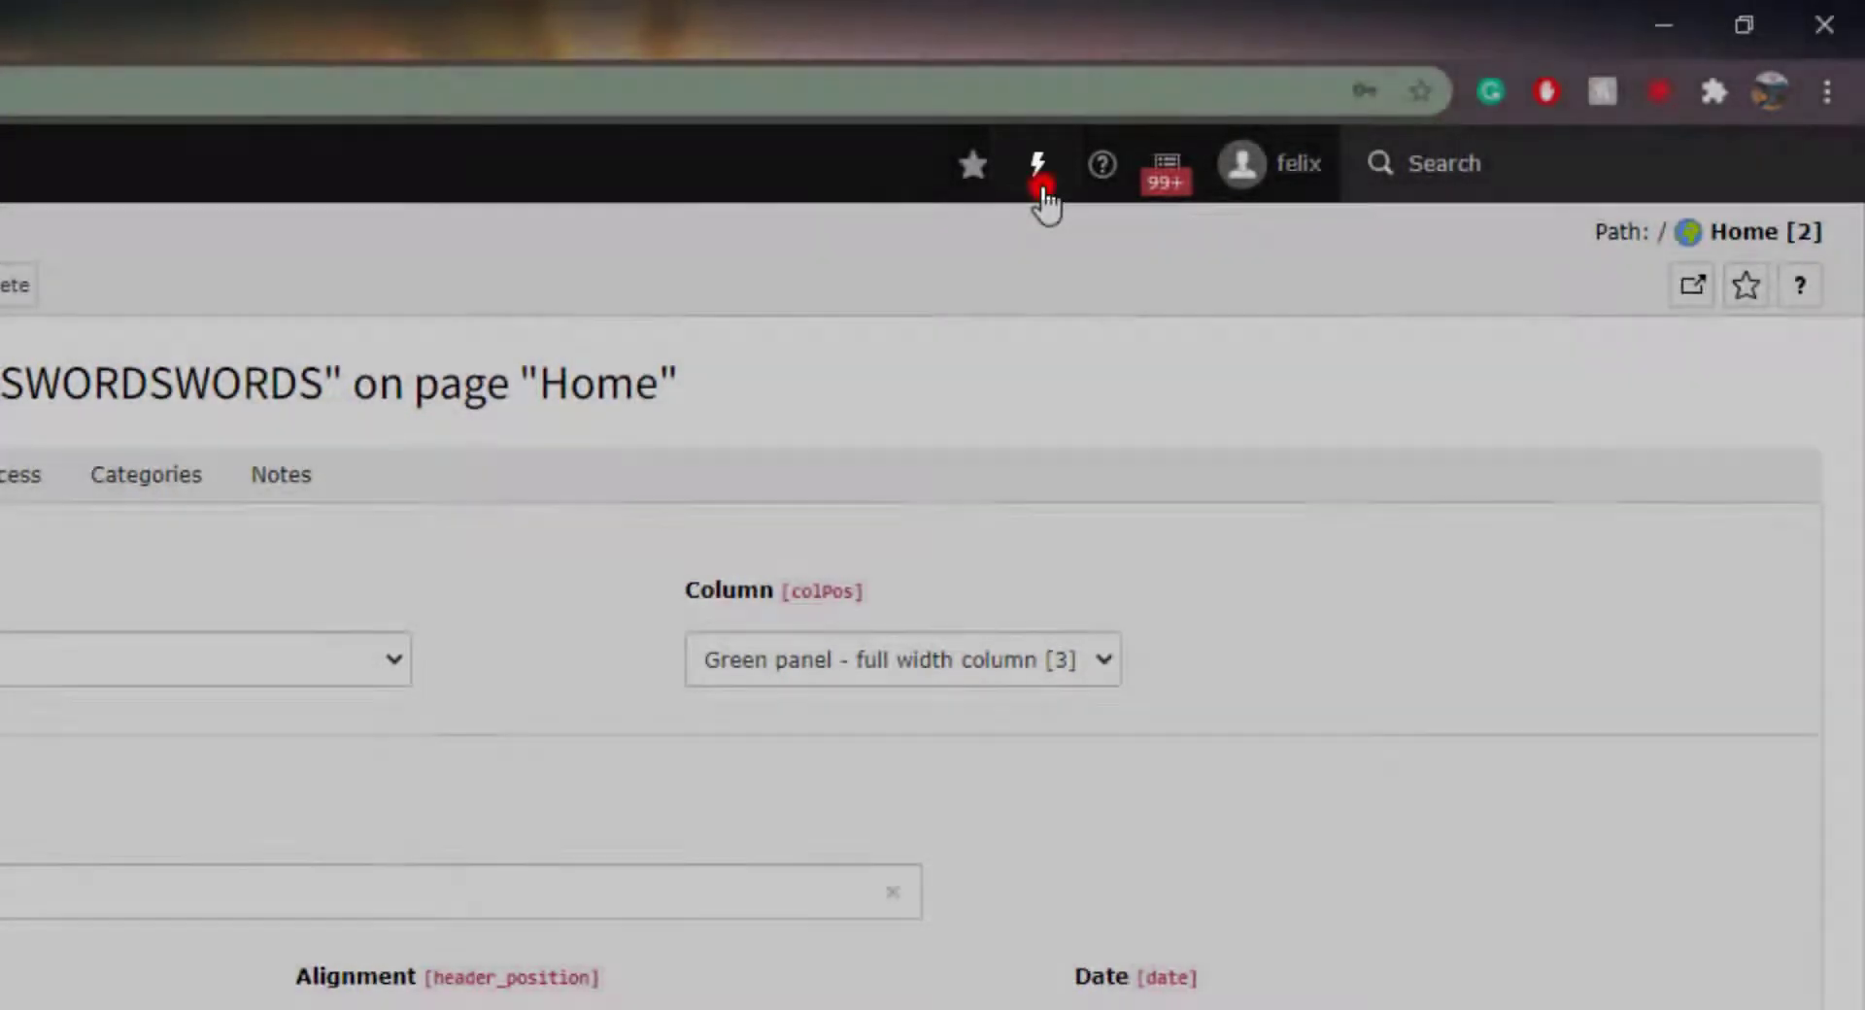
left_click(1040, 190)
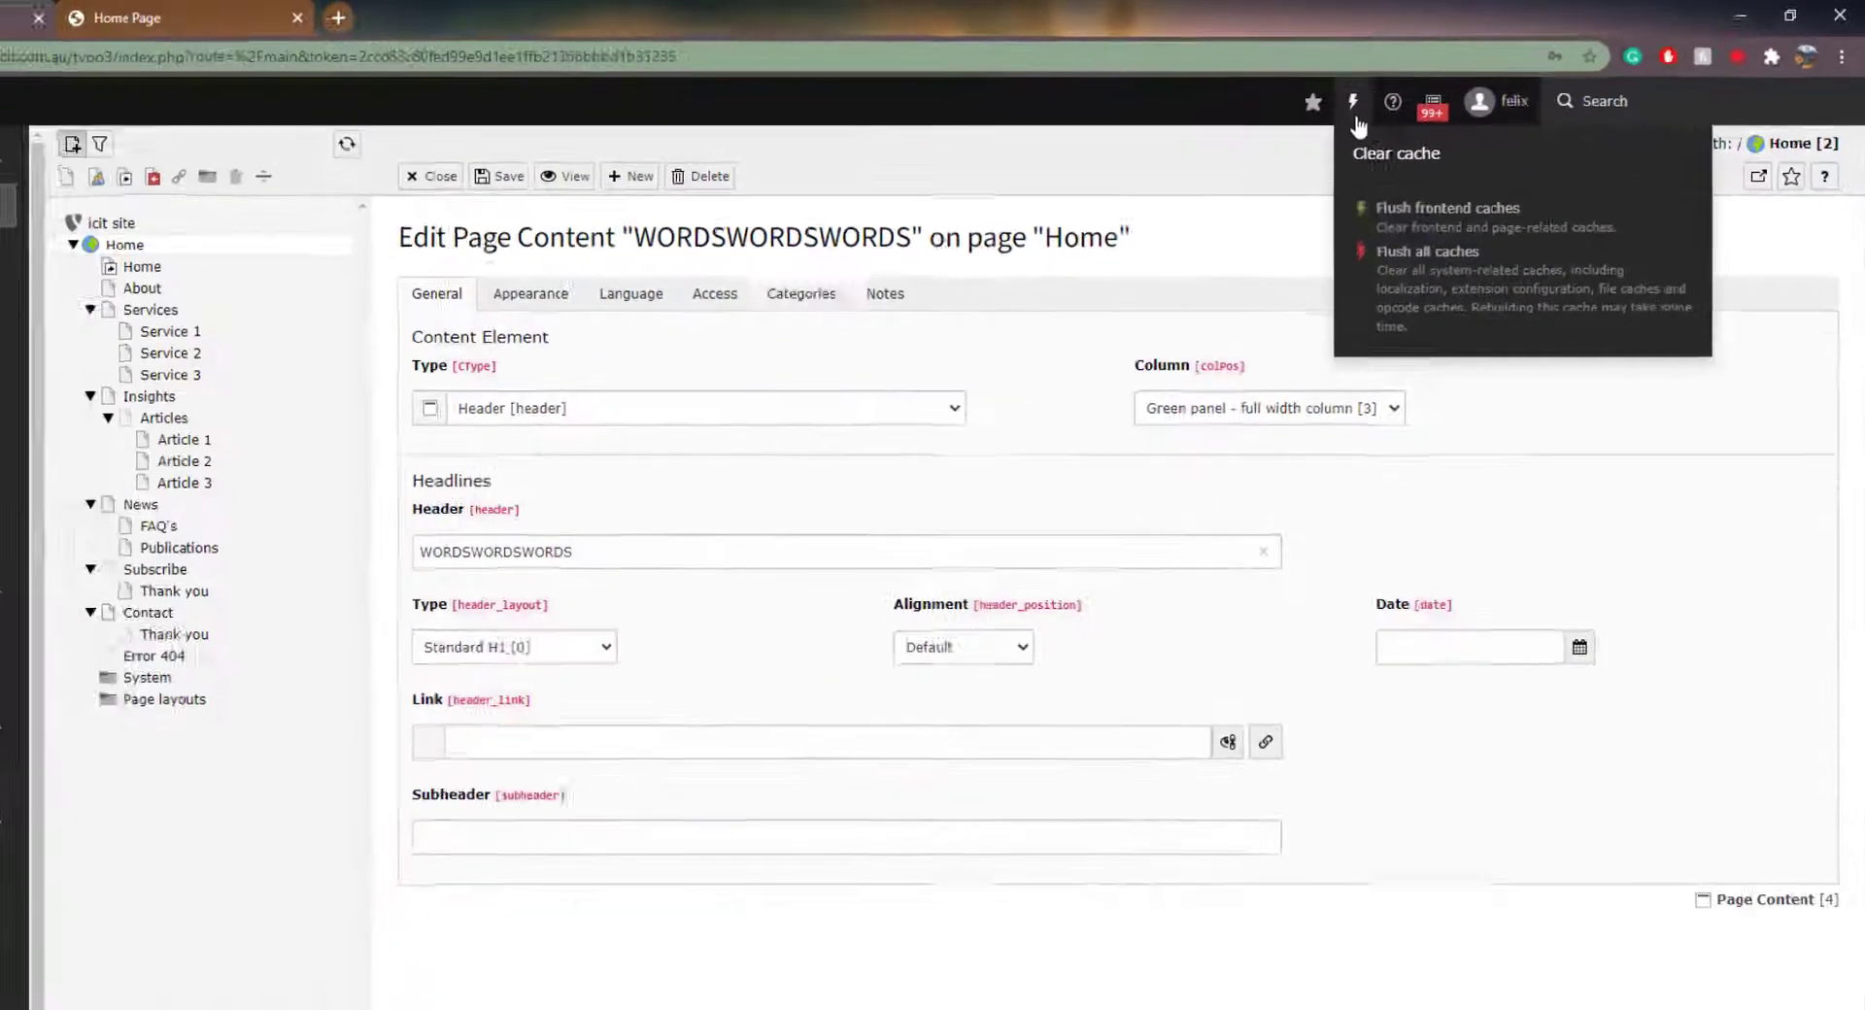